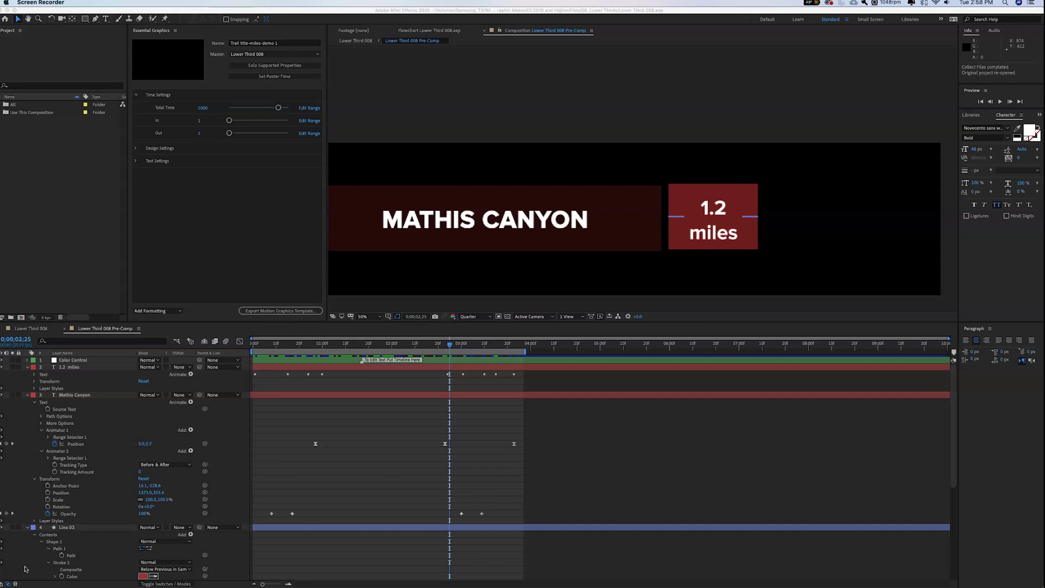
In After Effects, show Essential Graphics and start exporting Trail title-miles-demo 1 to MotionGraphics.
click(442, 345)
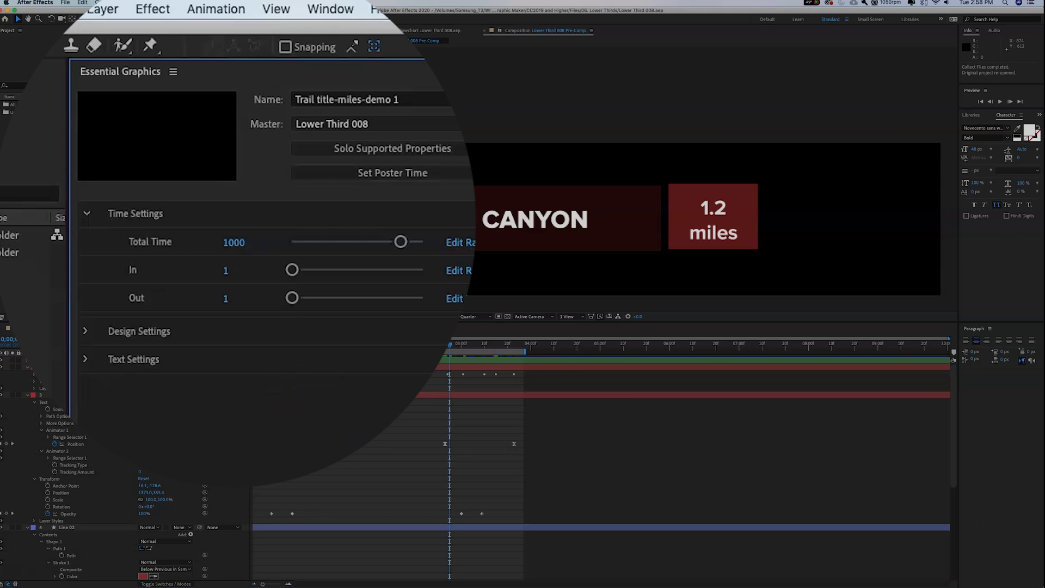
click(331, 9)
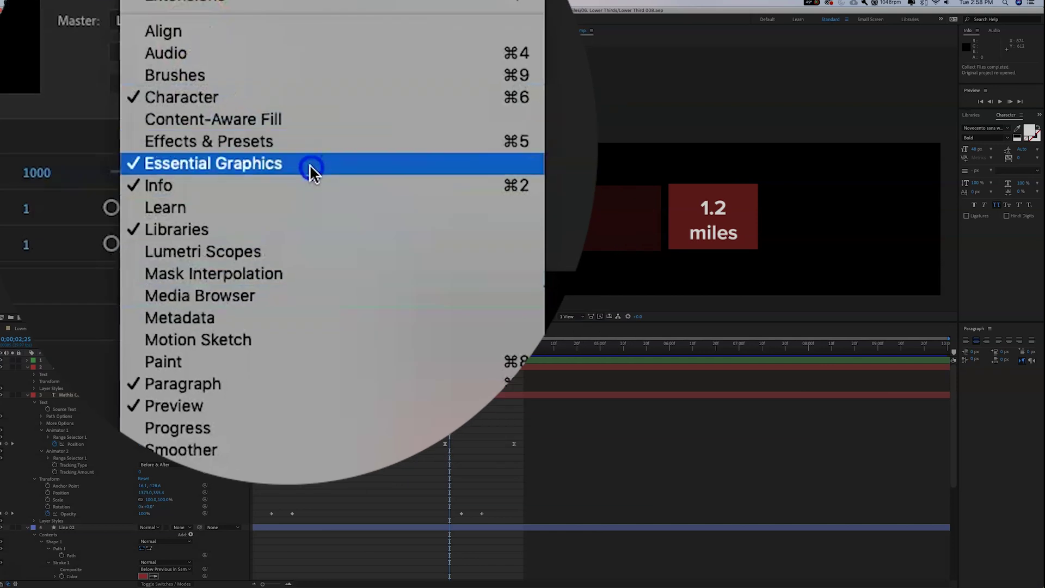
click(310, 164)
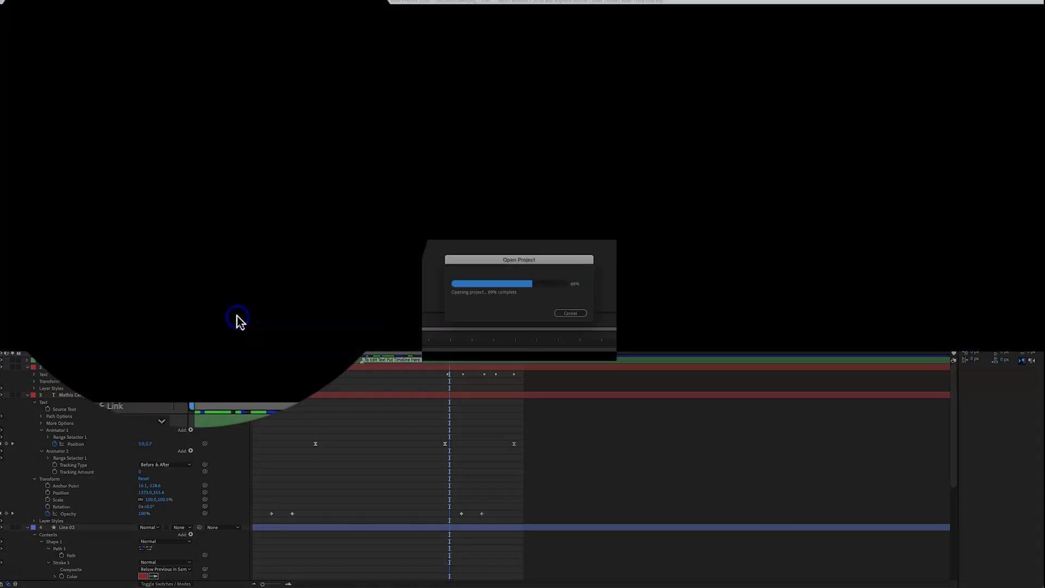
click(272, 314)
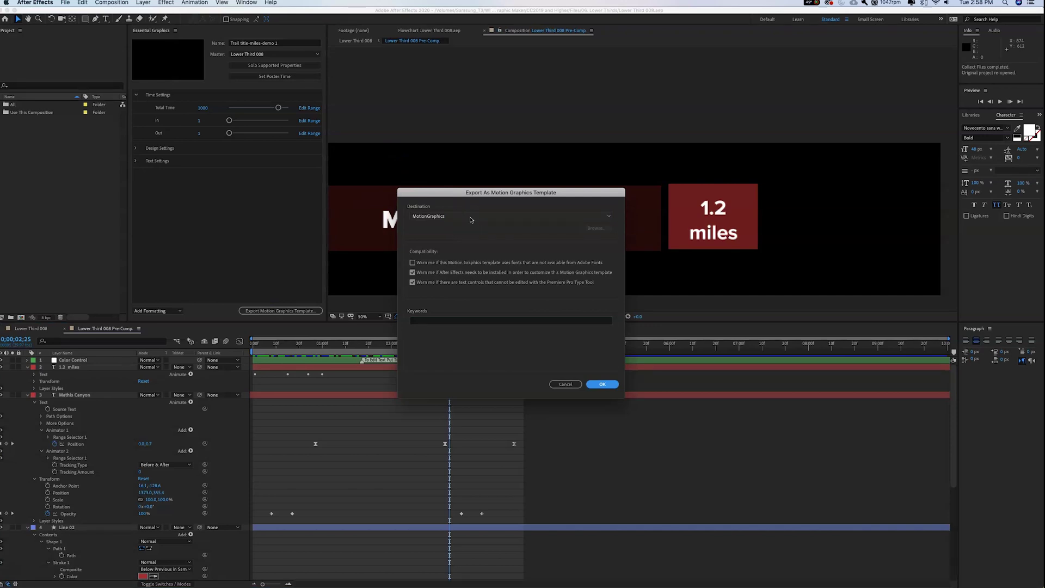
Export the template to MotionGraphics, move the playhead to 00;25, and rename it Trail title-miles-demo 2.
click(602, 384)
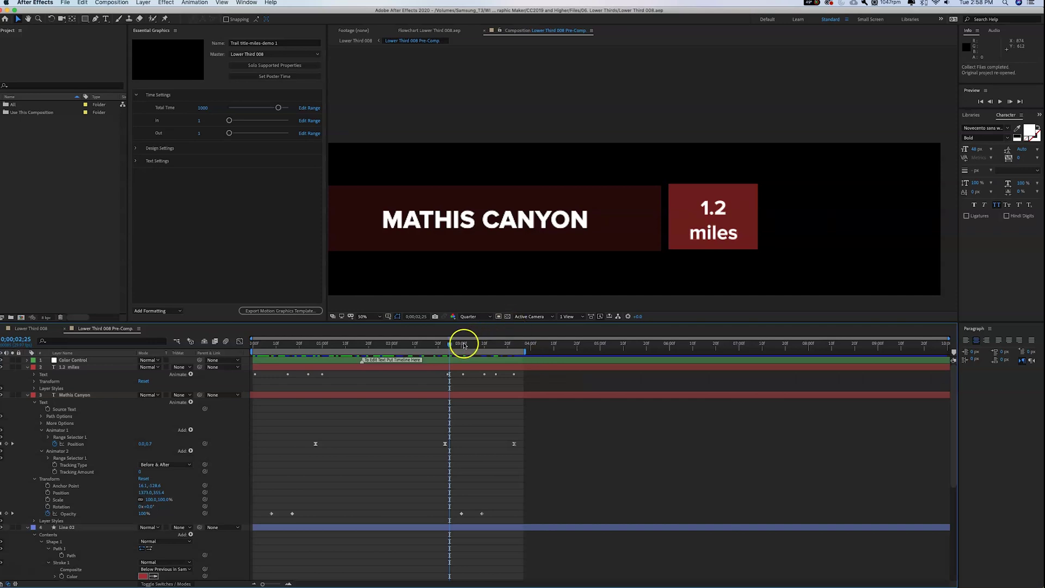
drag(450, 347, 311, 344)
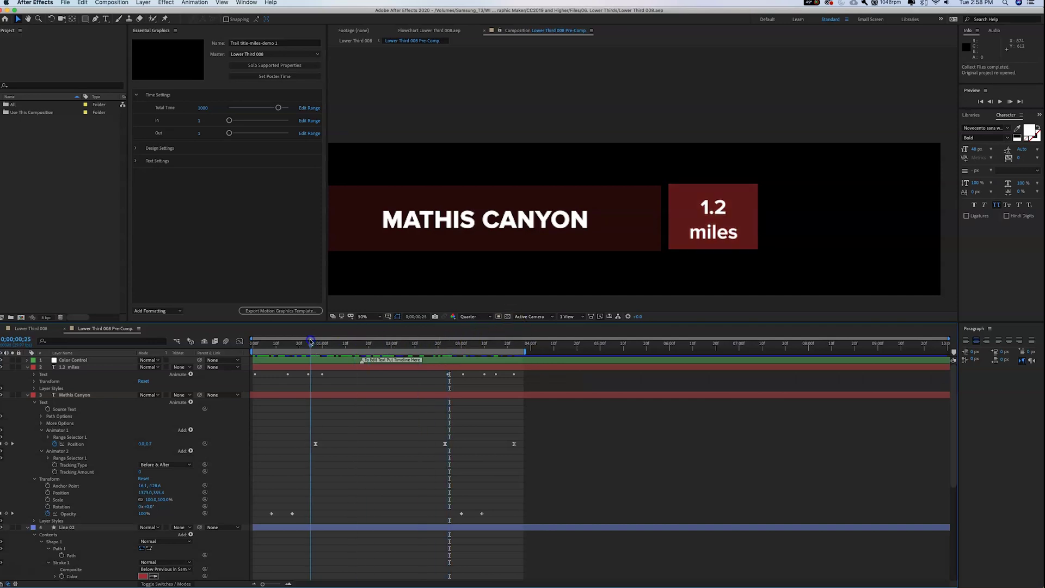
text(2)
click(286, 43)
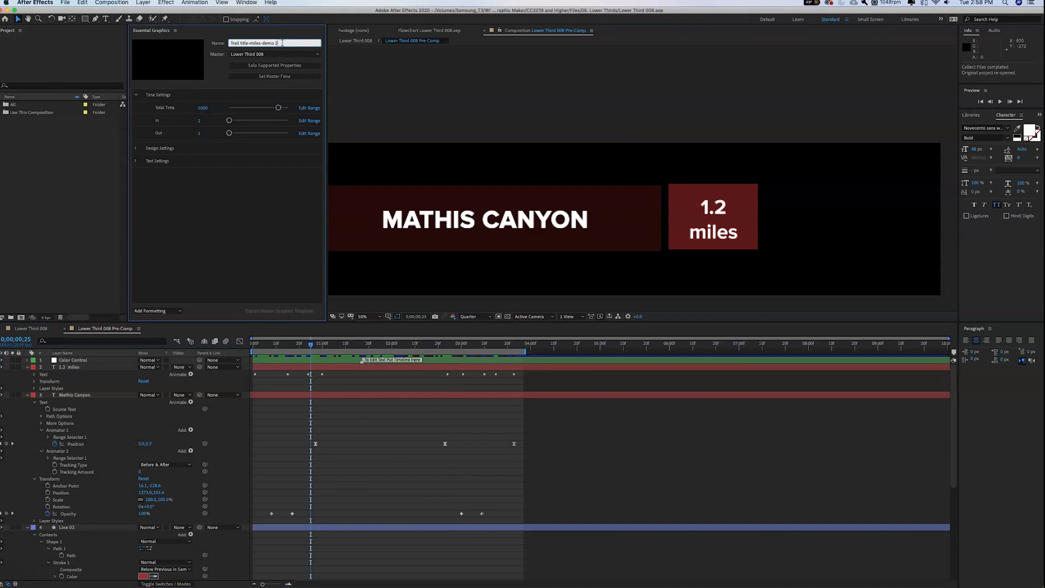
key(Return)
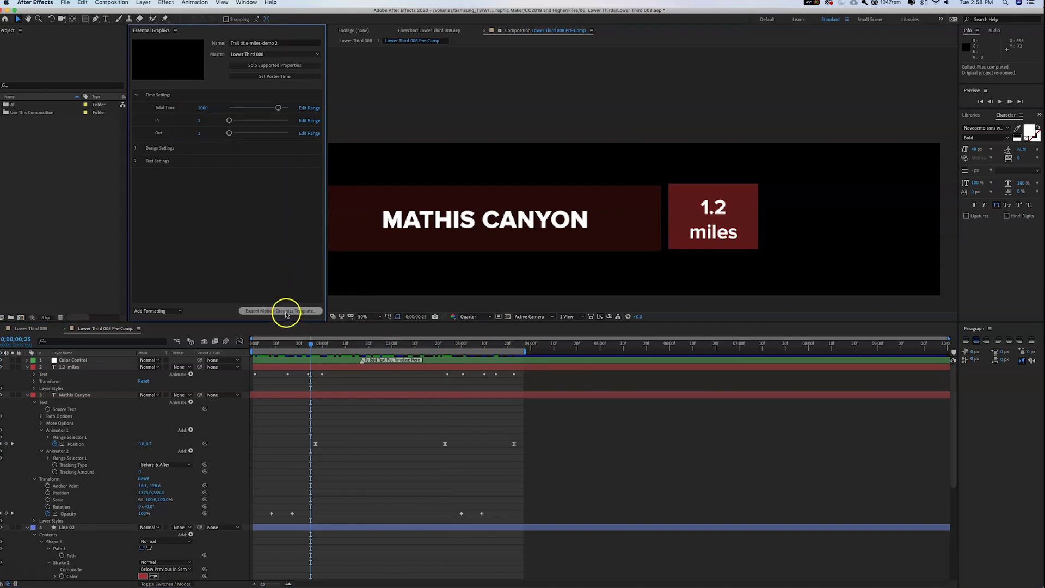
Save the project and export Trail title-miles-demo 2 to the MotionGraphics library.
click(286, 312)
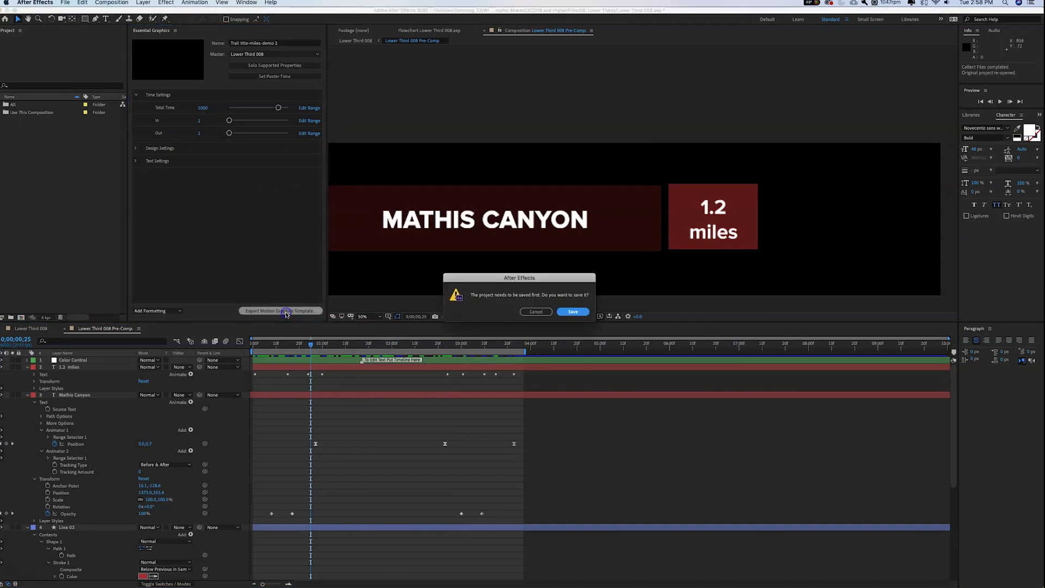
click(567, 313)
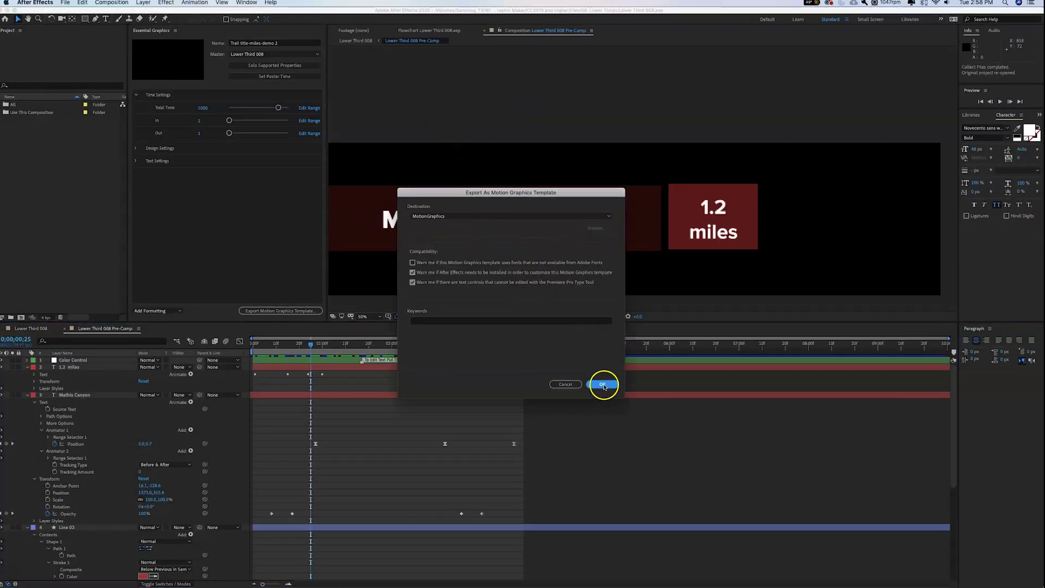
click(602, 385)
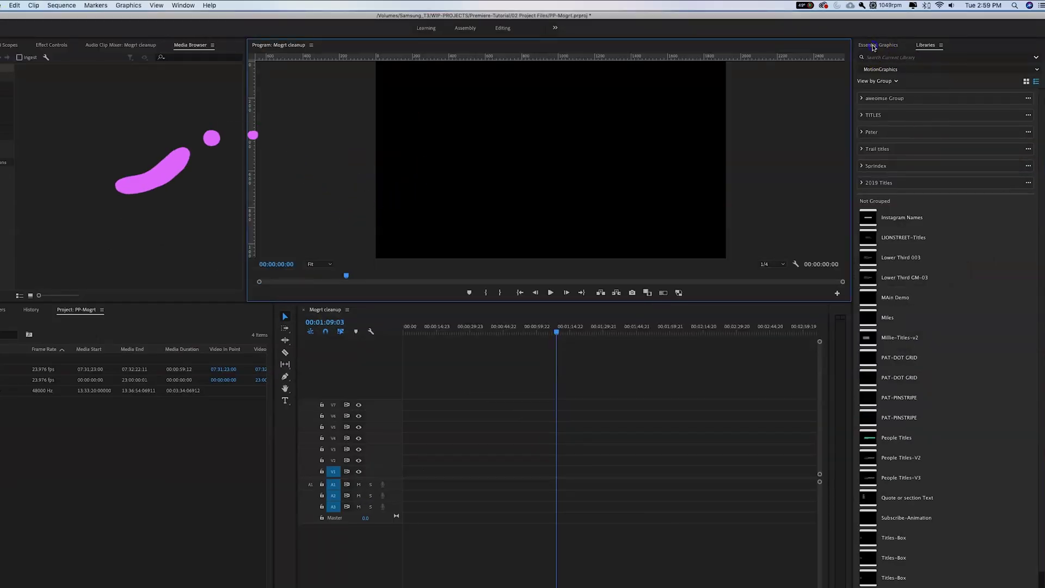
Browse Premiere Pro's motion graphics templates filtered by the 'demo' search.
click(874, 46)
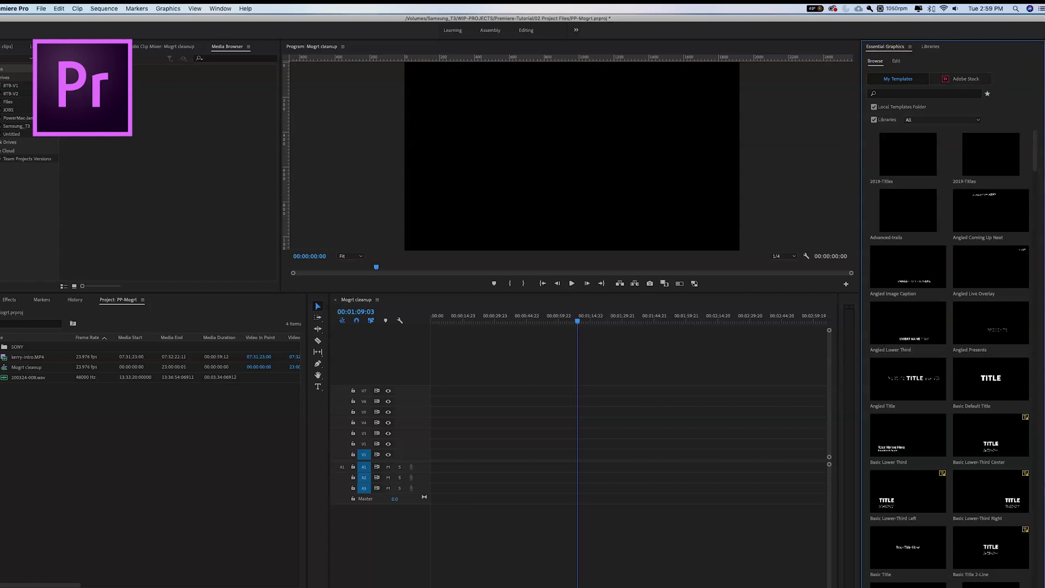
click(220, 8)
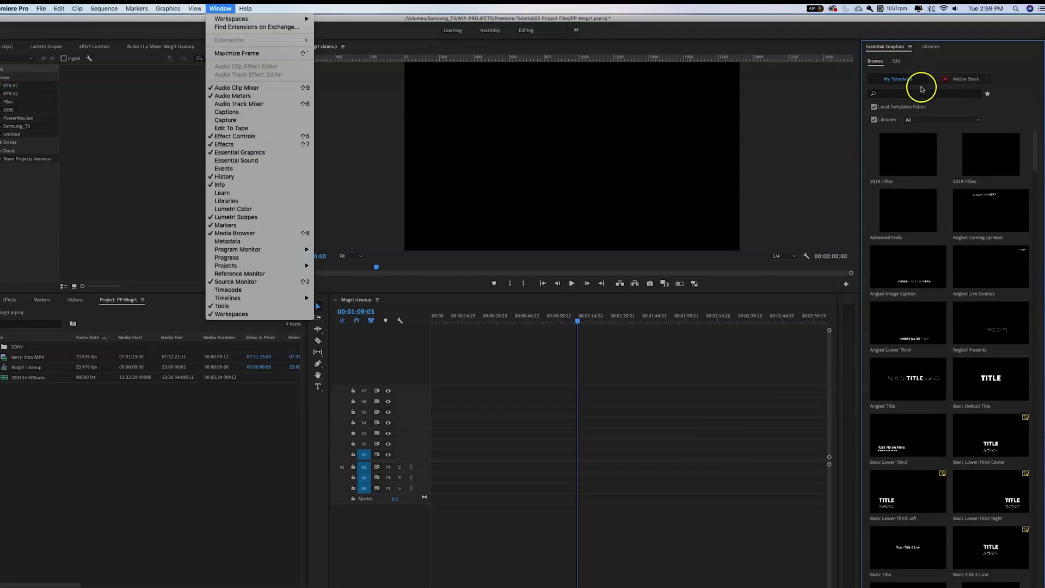
click(924, 95)
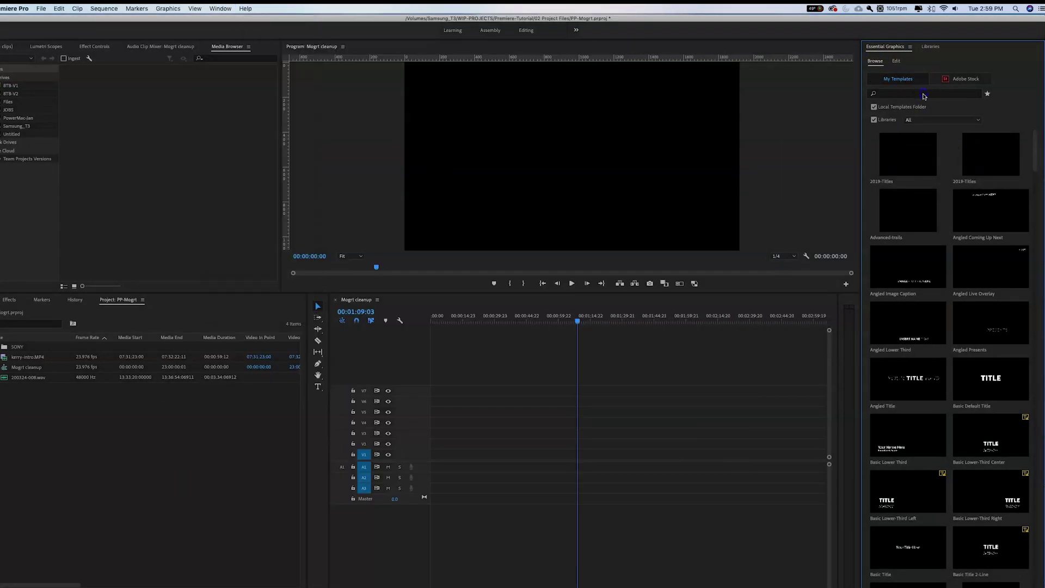
text(de)
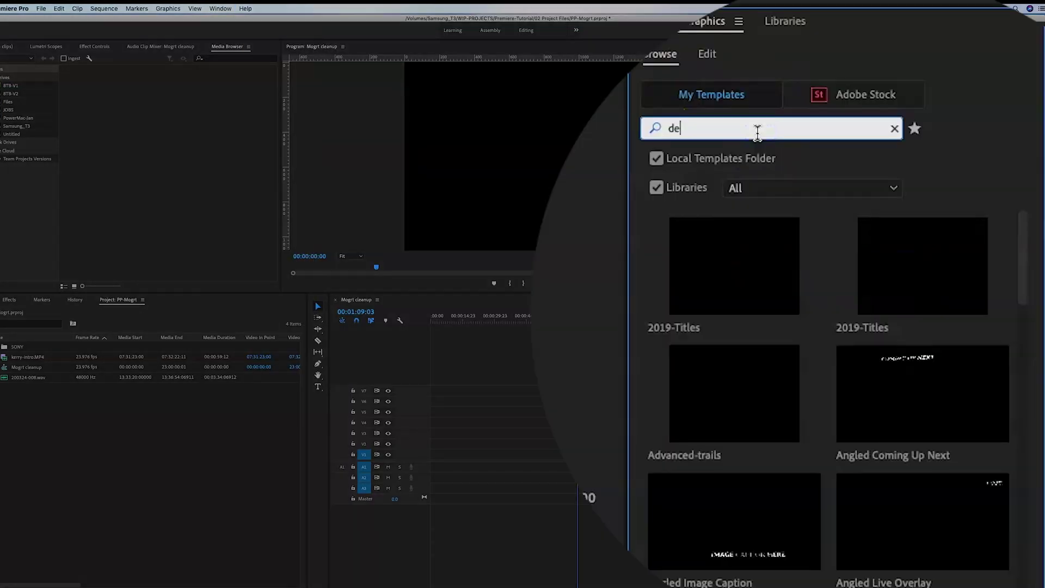
text(mo)
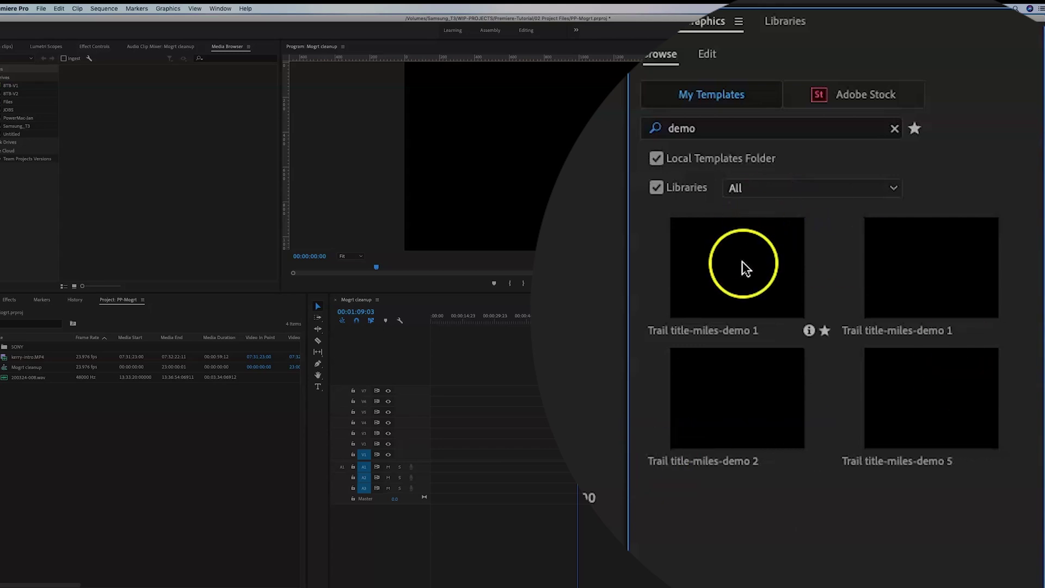
right_click(724, 273)
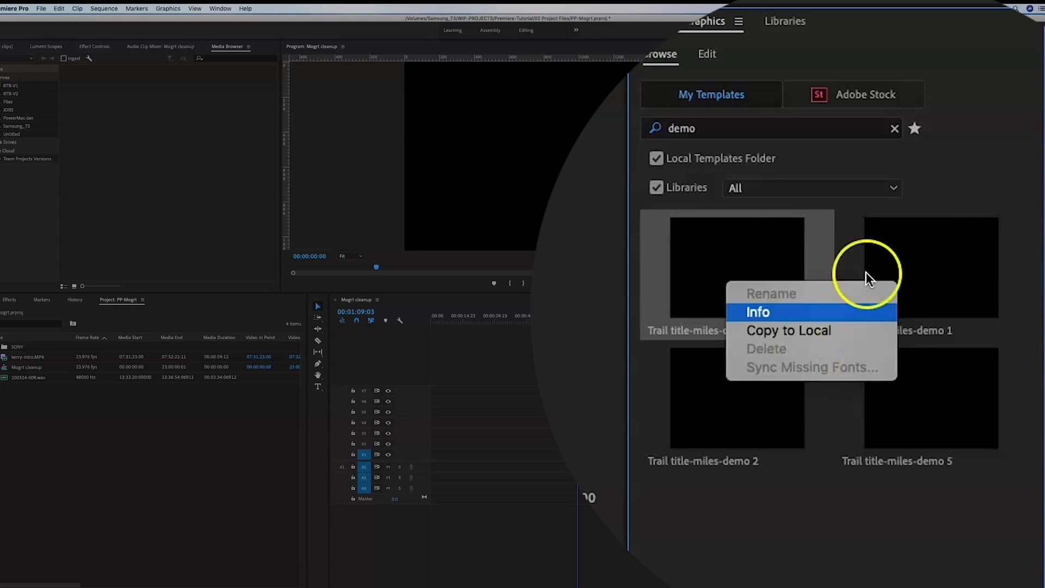
Clear the 'demo' search so all templates are listed.
click(681, 131)
click(725, 124)
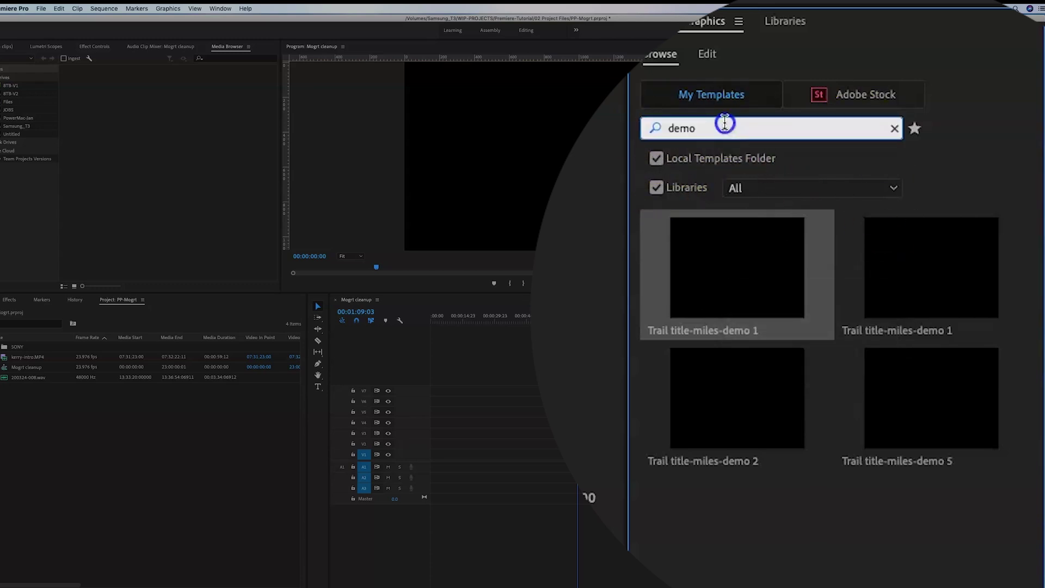
double_click(683, 128)
key(BackSpace)
Delete the Angled Coming Up Next template and confirm the deletion.
click(893, 390)
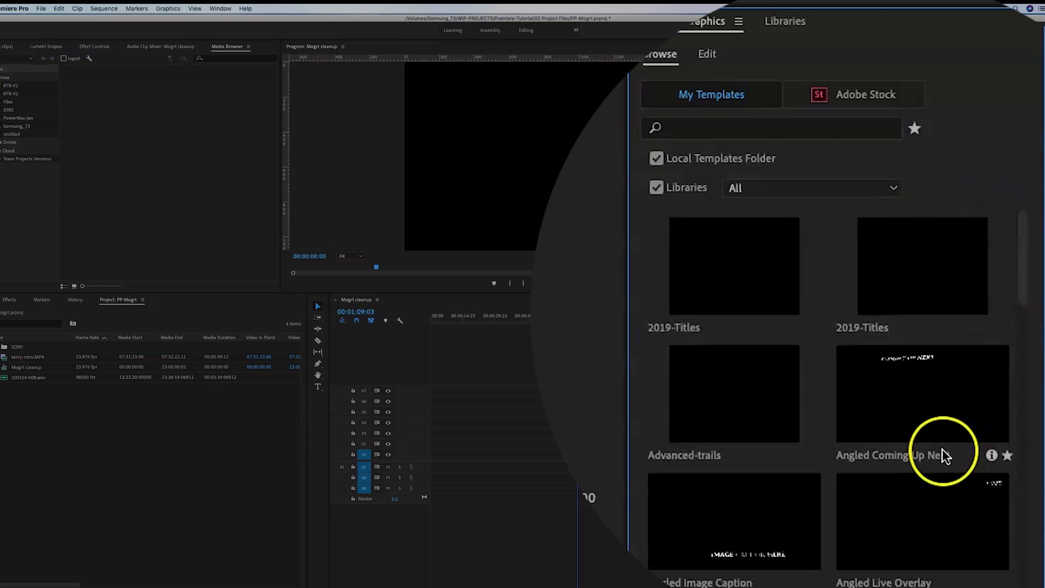
right_click(927, 413)
click(797, 481)
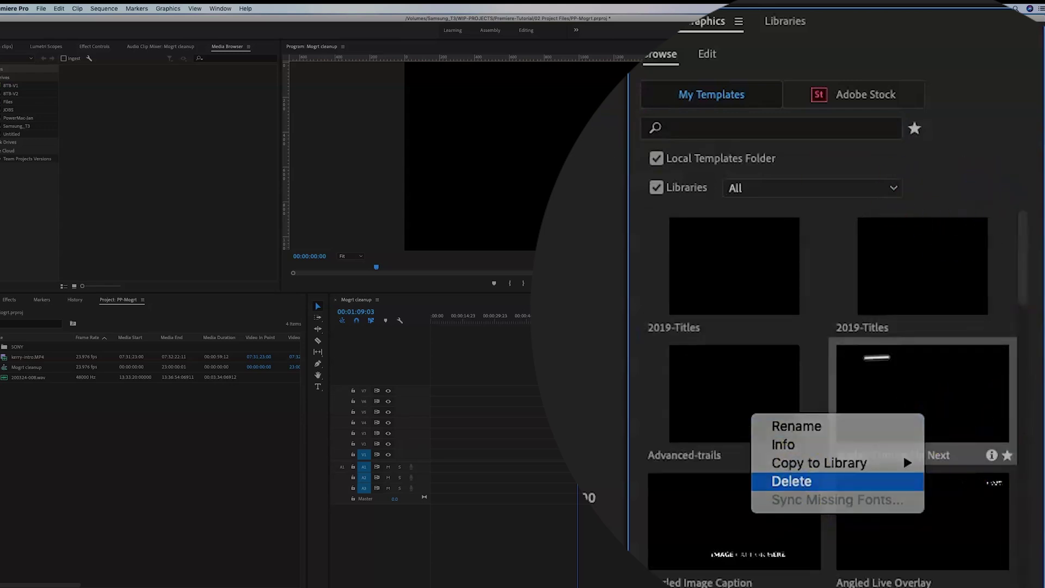
key(Return)
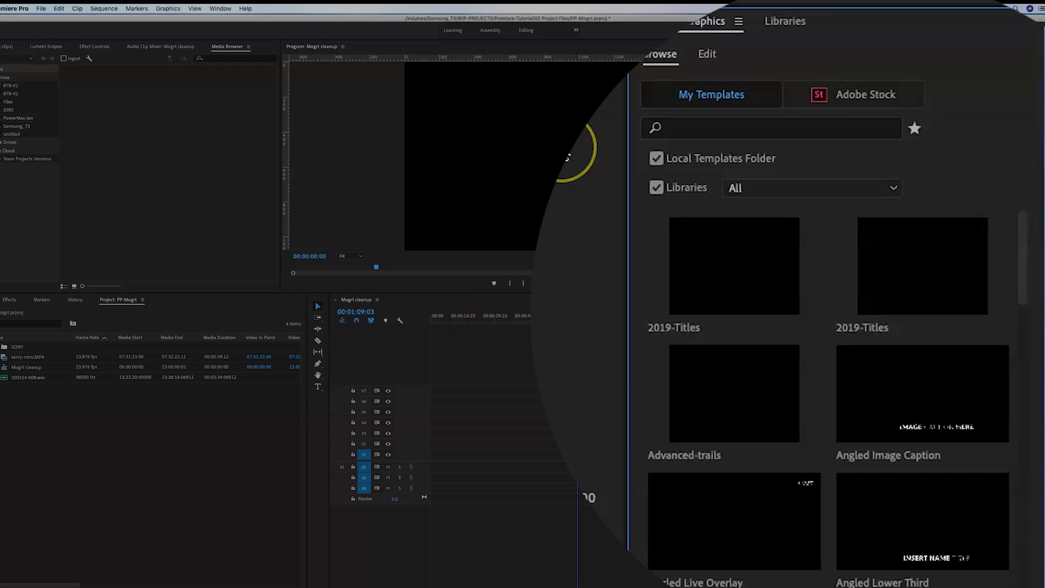
Search the Libraries panel for demo templates and delete the duplicate MAin Demo template.
click(789, 28)
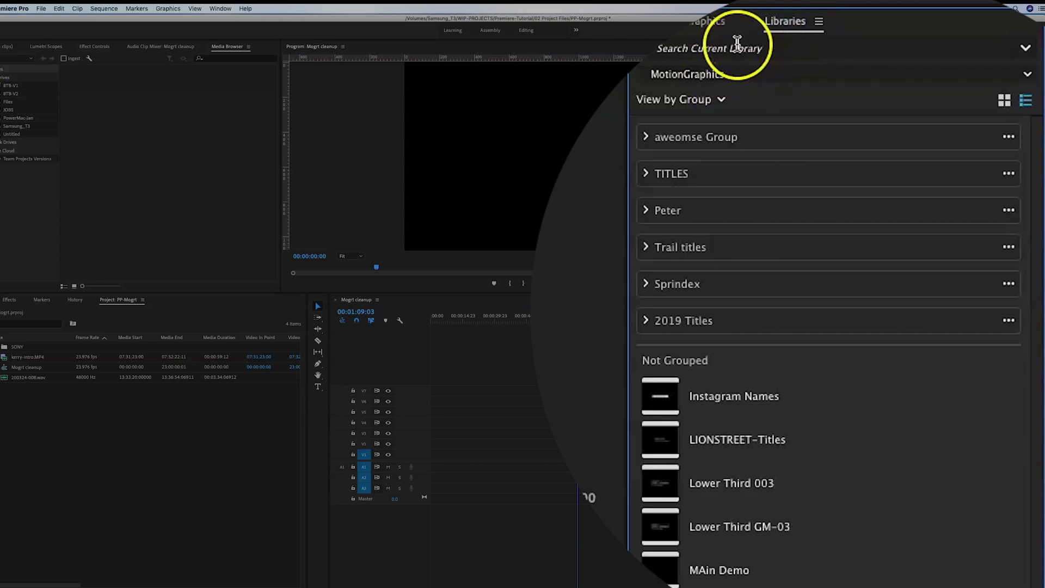
click(735, 52)
text(demo)
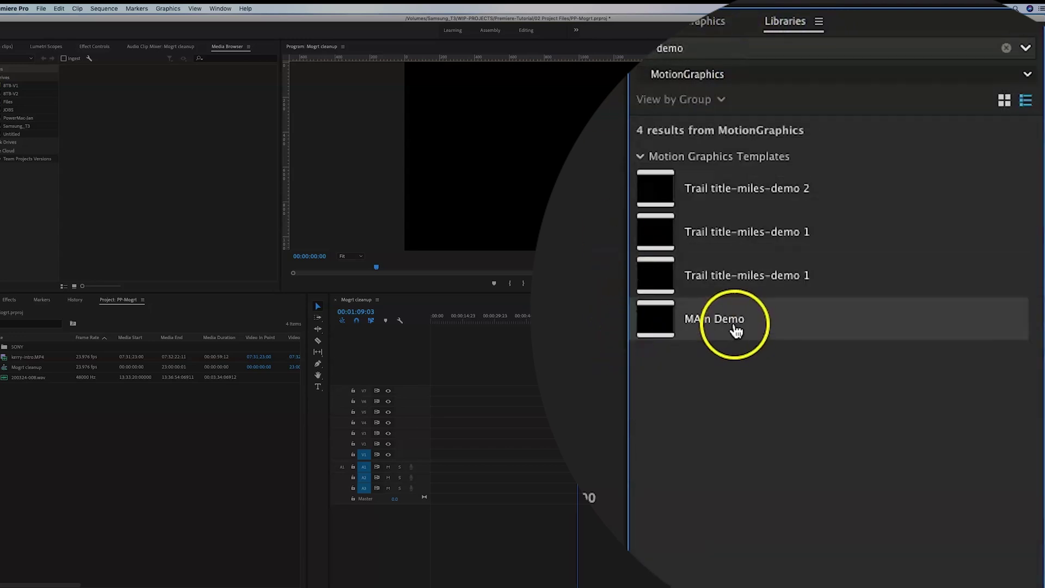
click(721, 321)
right_click(721, 322)
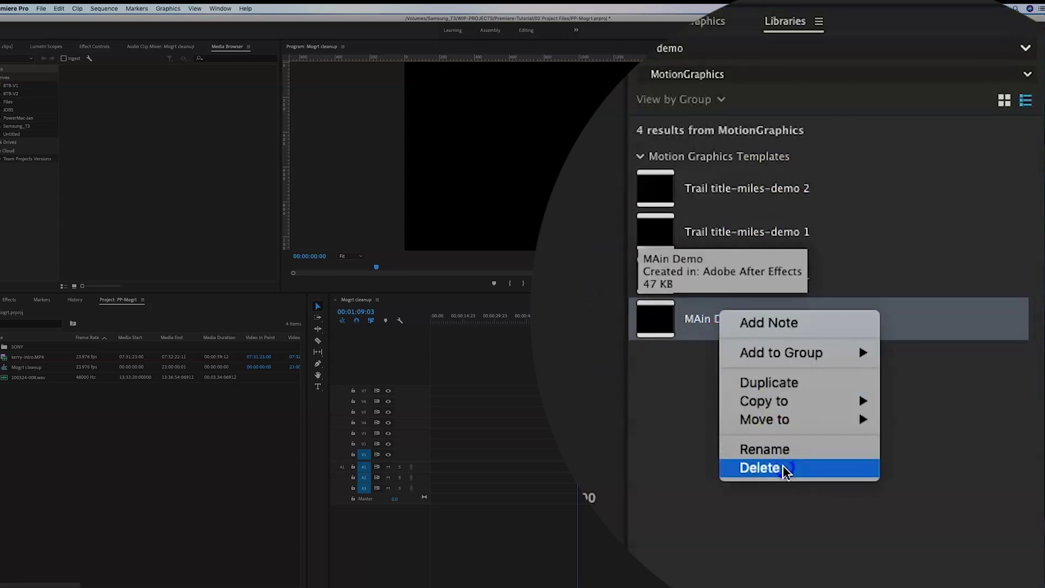
click(784, 469)
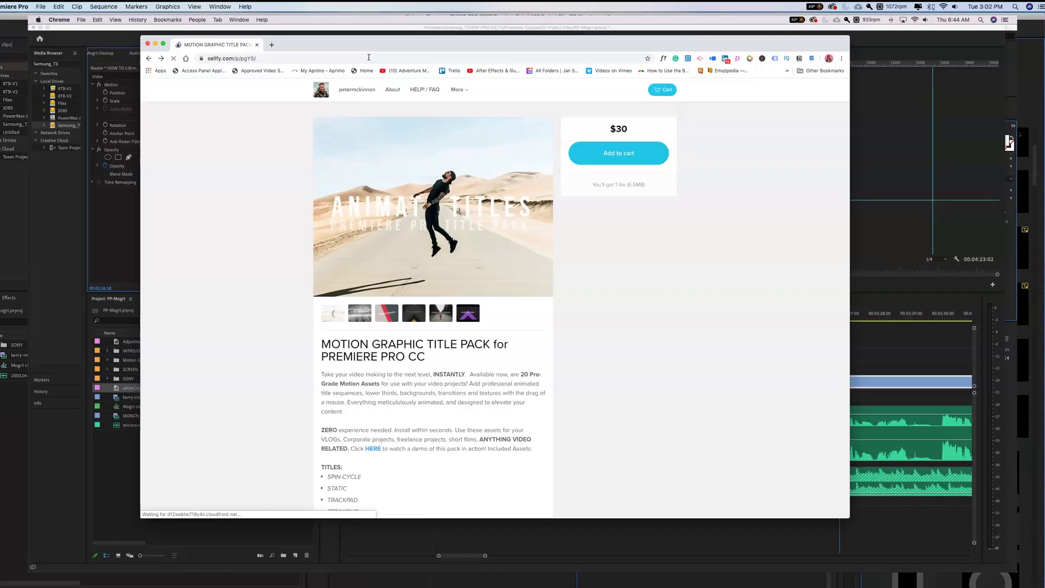
Add the Motion Graphic Title Pack to the Sellfy cart, reaching the $30 checkout.
click(619, 153)
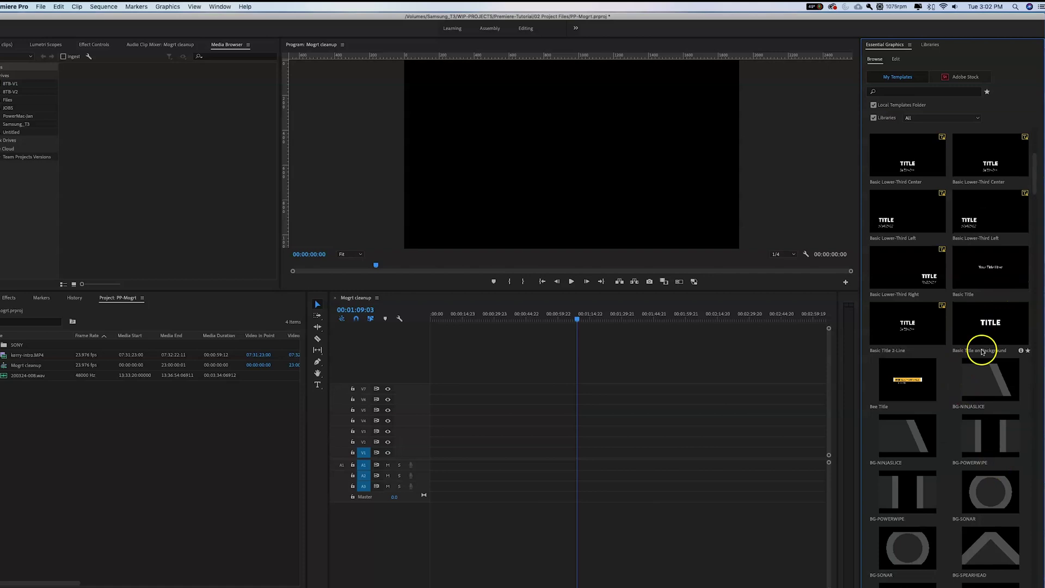
scroll(982, 351, down, 5)
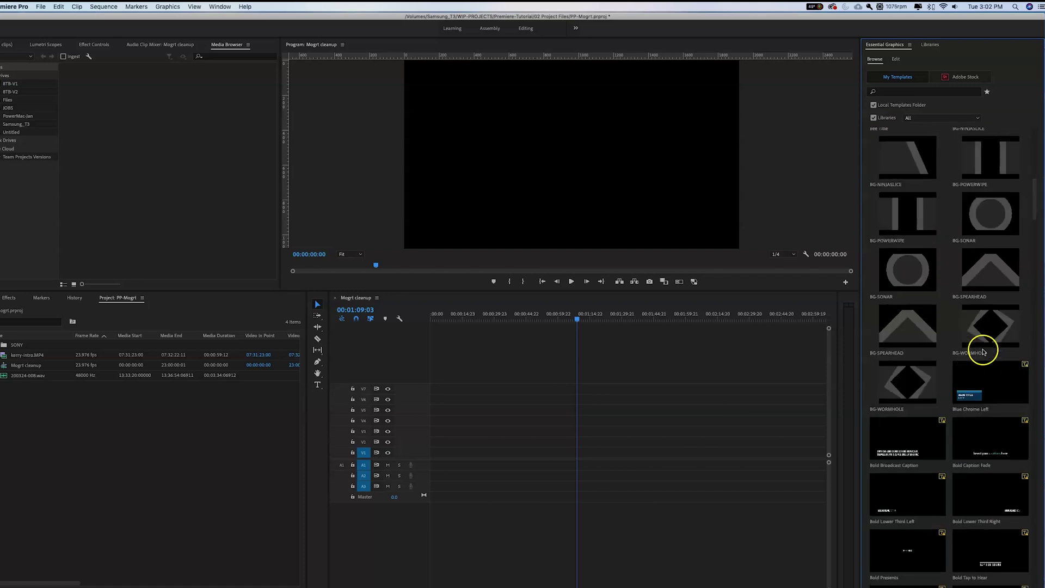
scroll(984, 351, down, 1)
scroll(984, 352, down, 2)
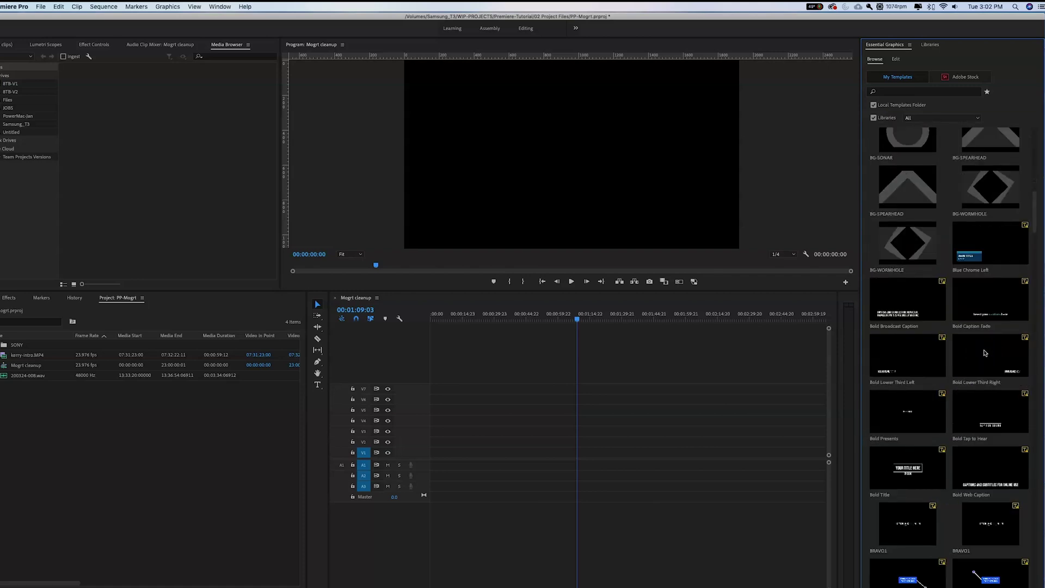
scroll(983, 353, down, 3)
scroll(985, 353, down, 3)
scroll(984, 353, down, 3)
scroll(983, 353, down, 2)
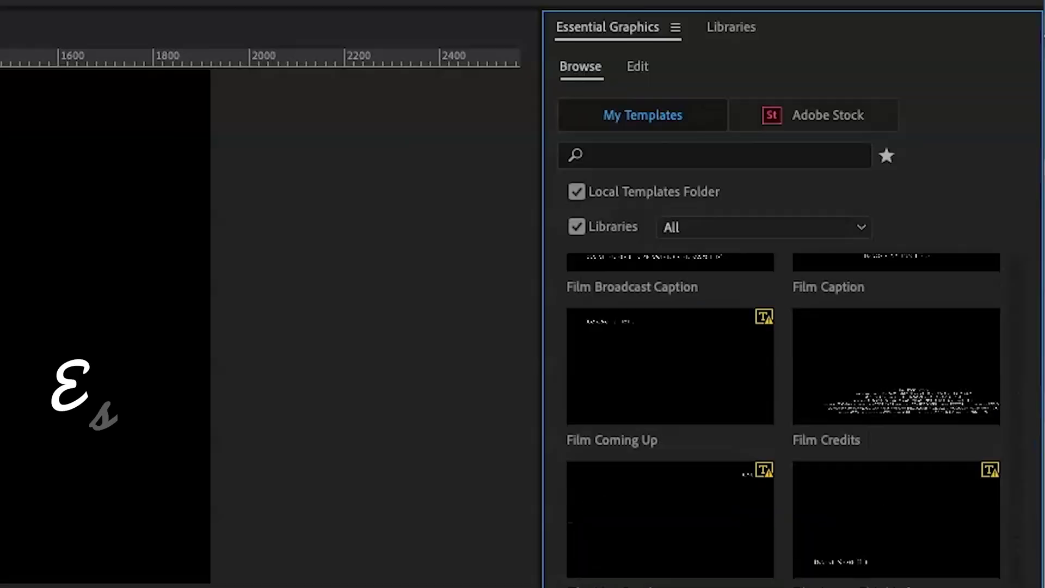
scroll(785, 408, down, 1)
scroll(785, 409, down, 1)
scroll(903, 275, down, 2)
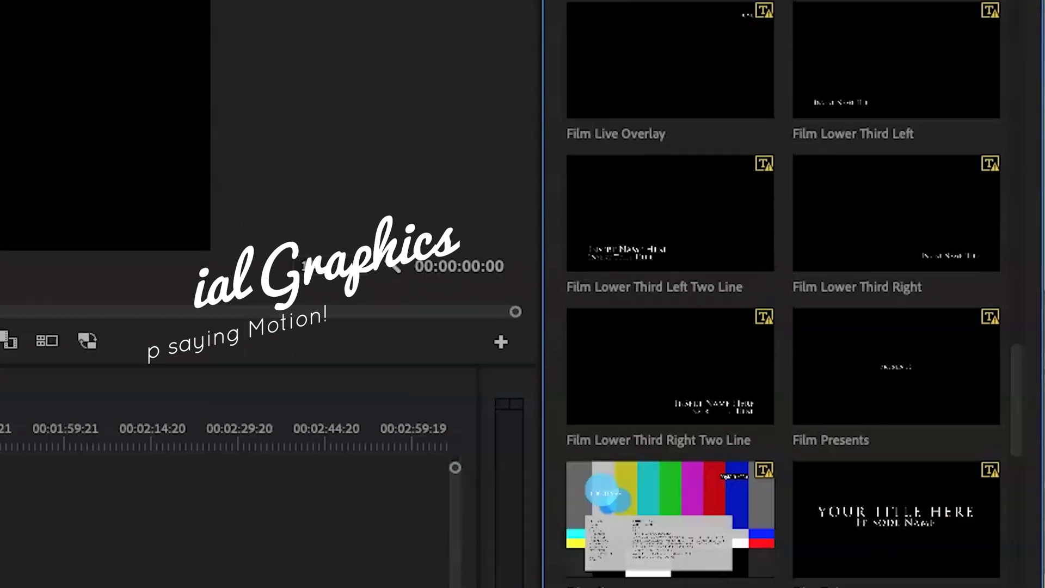
scroll(904, 275, down, 2)
scroll(903, 275, down, 3)
scroll(904, 275, down, 2)
scroll(906, 277, down, 5)
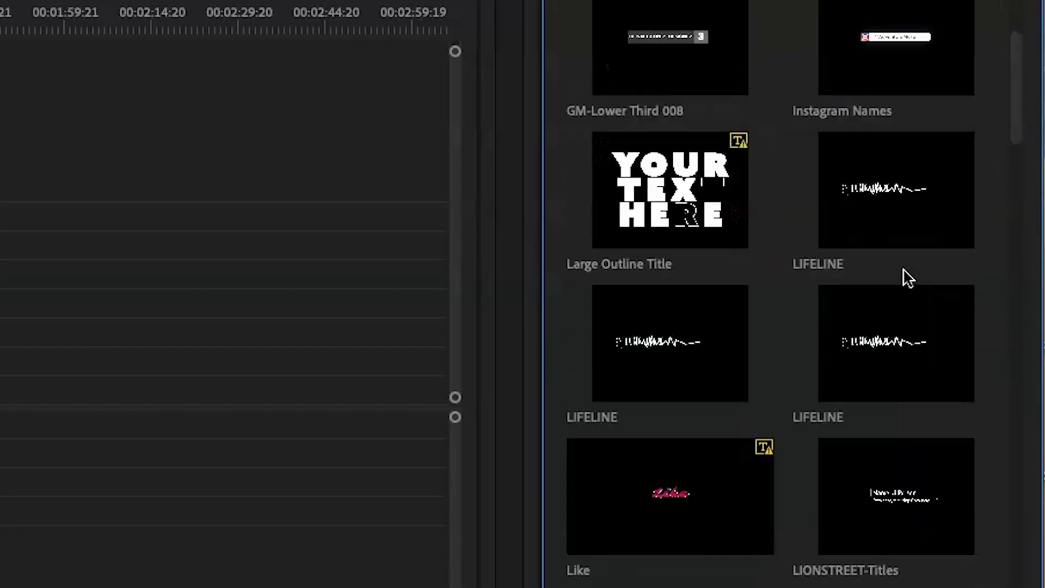
scroll(904, 262, down, 2)
drag(904, 253, 892, 241)
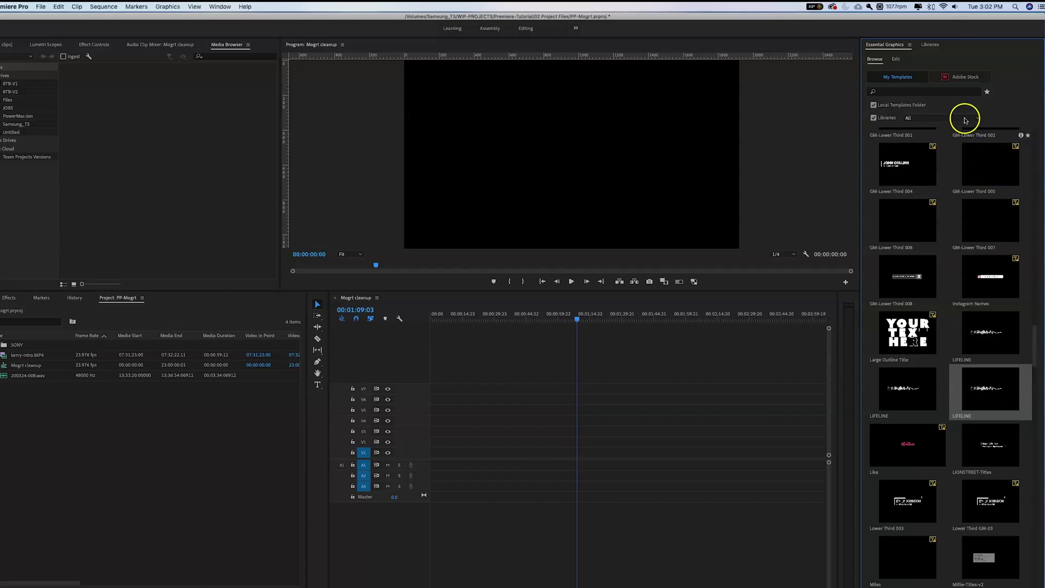
Show the MotionGraphics library with its TITLES and Trail titles groups in the Libraries panel.
click(930, 46)
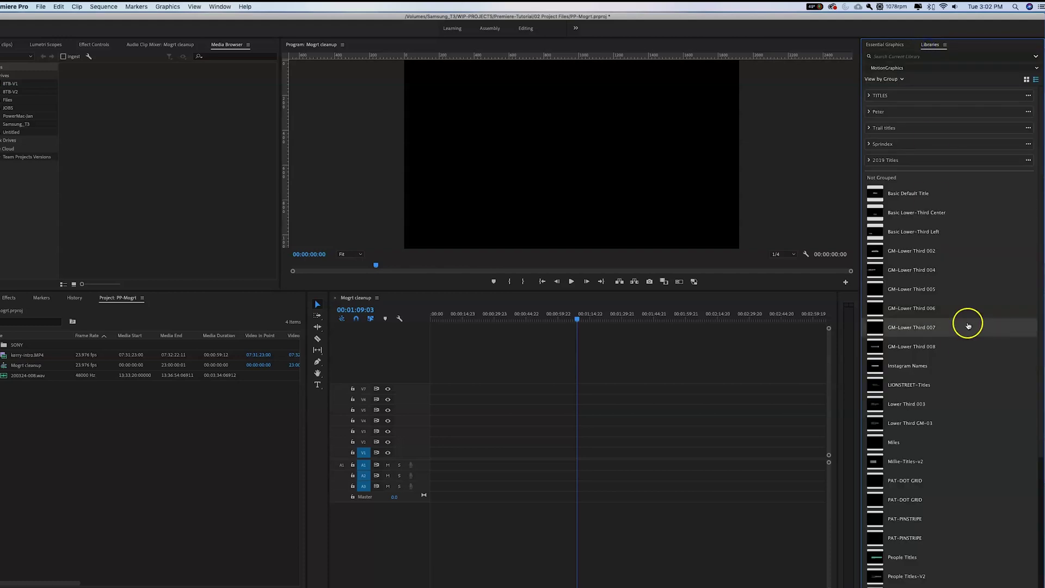
Expand and collapse the Peter group, then expand the Sprindex and Trail titles groups.
click(868, 112)
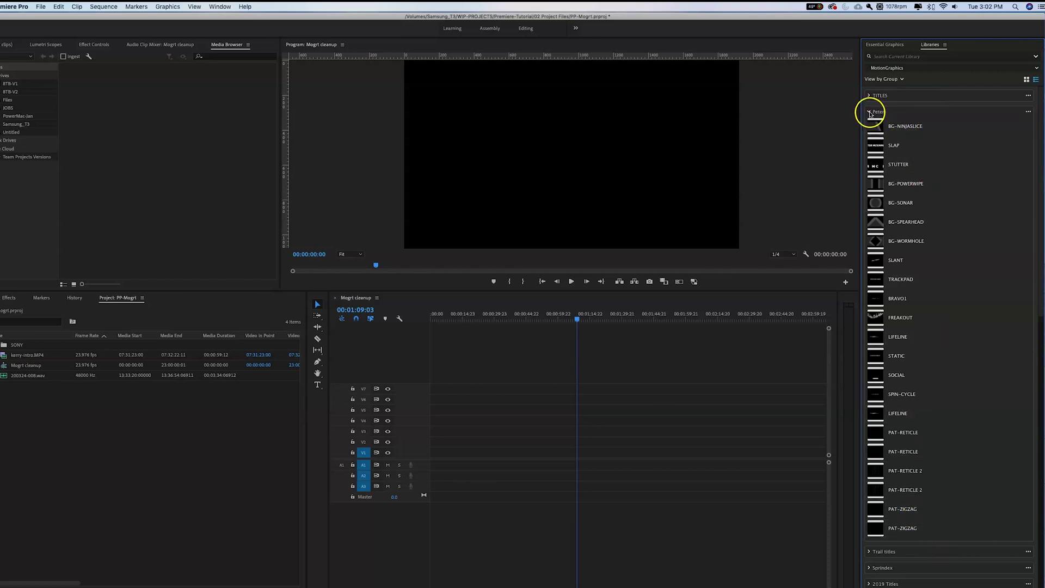
click(870, 114)
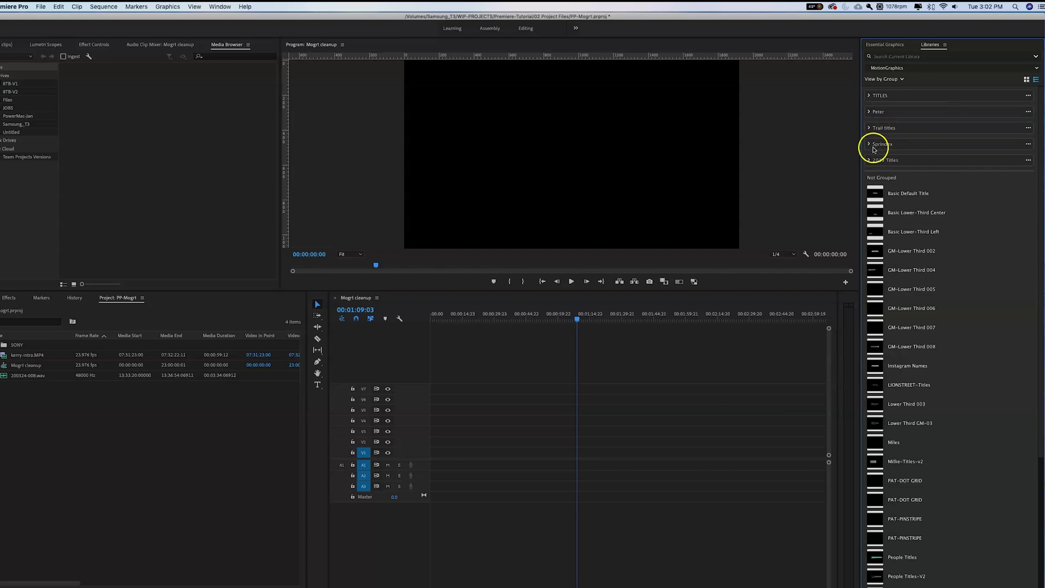
click(869, 145)
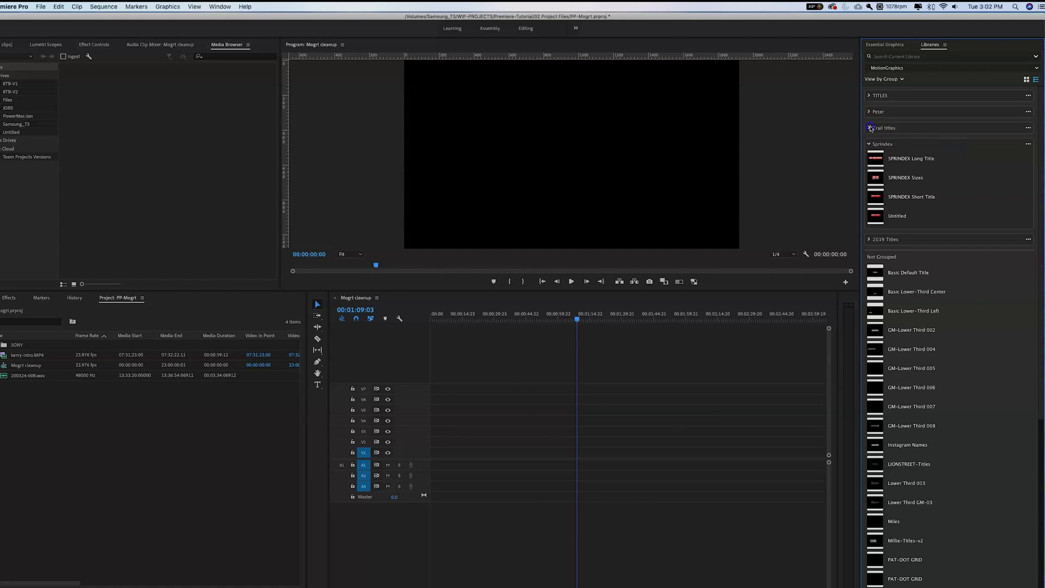
click(869, 129)
scroll(940, 409, down, 4)
scroll(939, 408, down, 1)
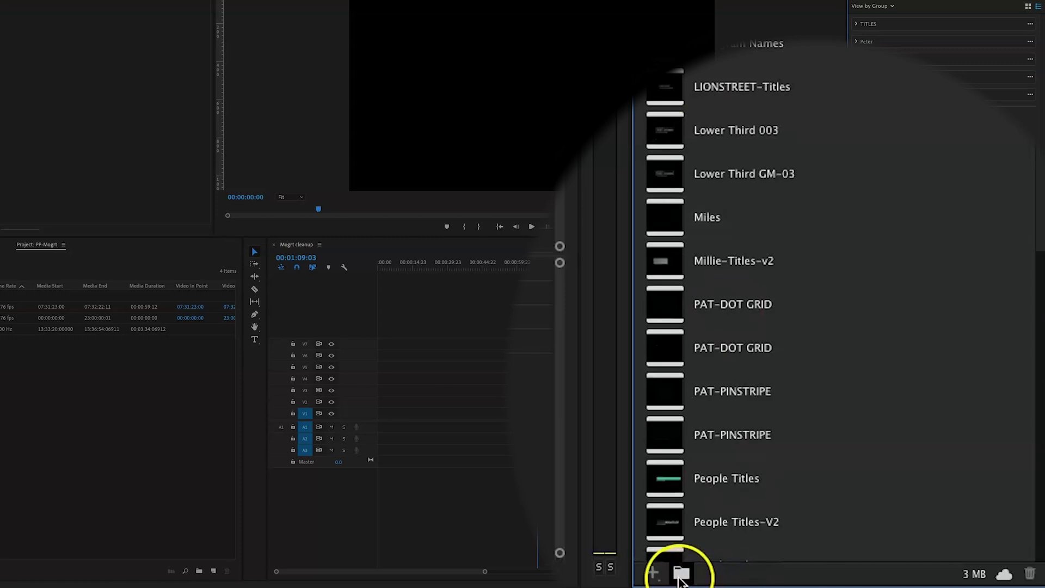
Add an 'Awesome Group' library group and drag Basic Default Title and Basic Lower-Third Center onto it.
click(682, 574)
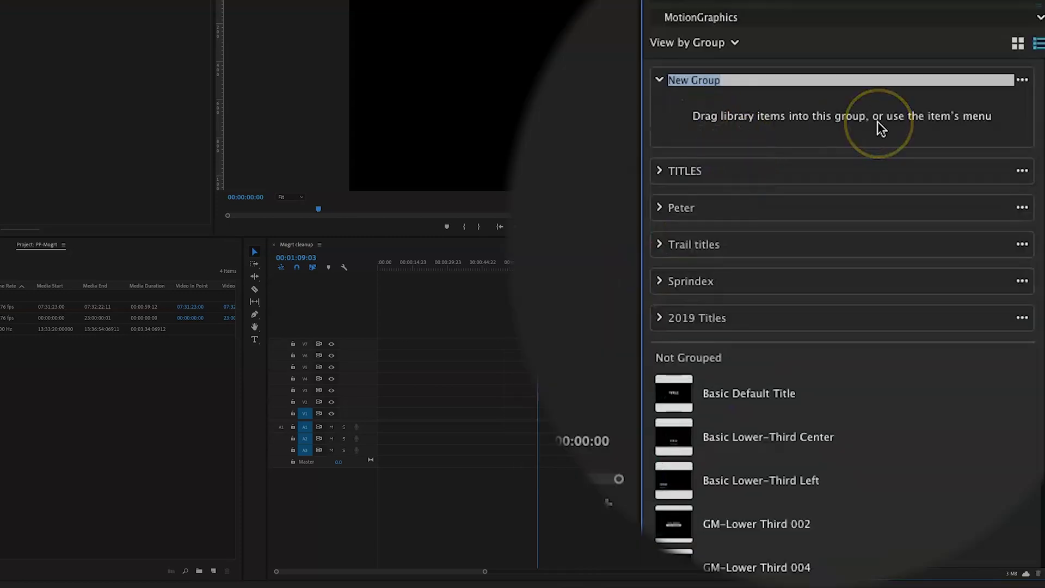
text(Awe)
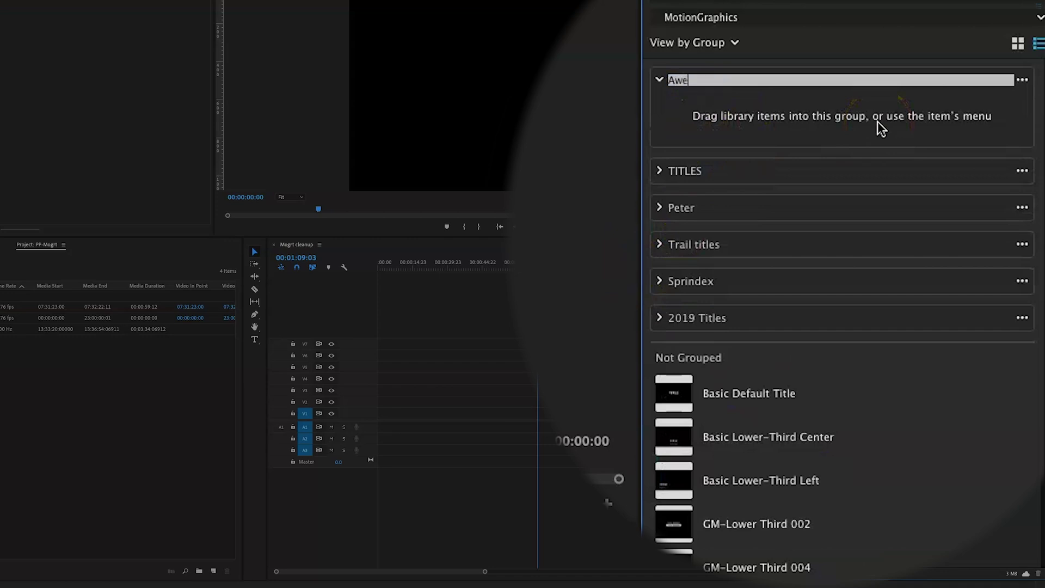
text(some G)
text(ro)
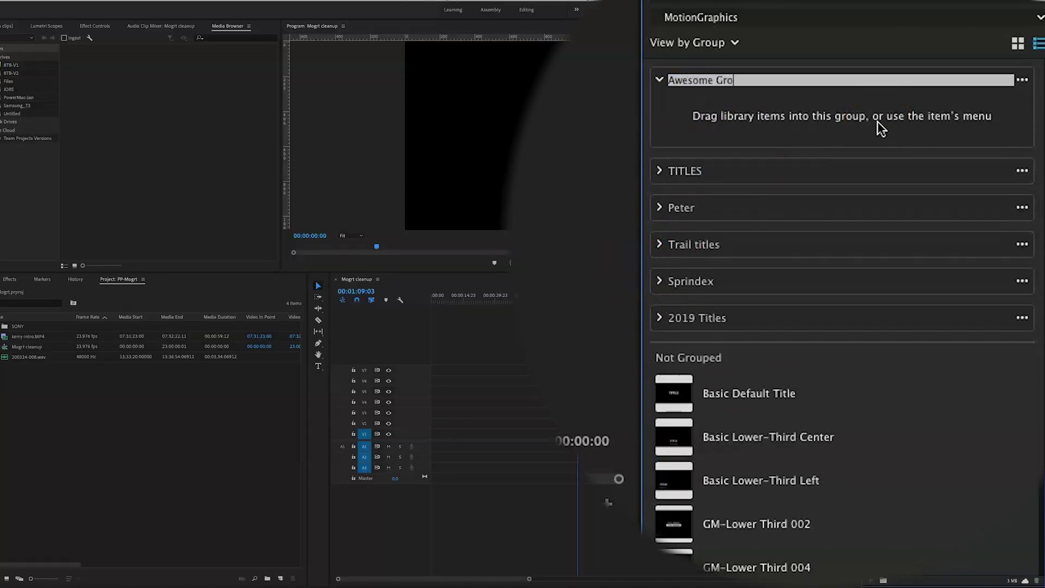
text(up)
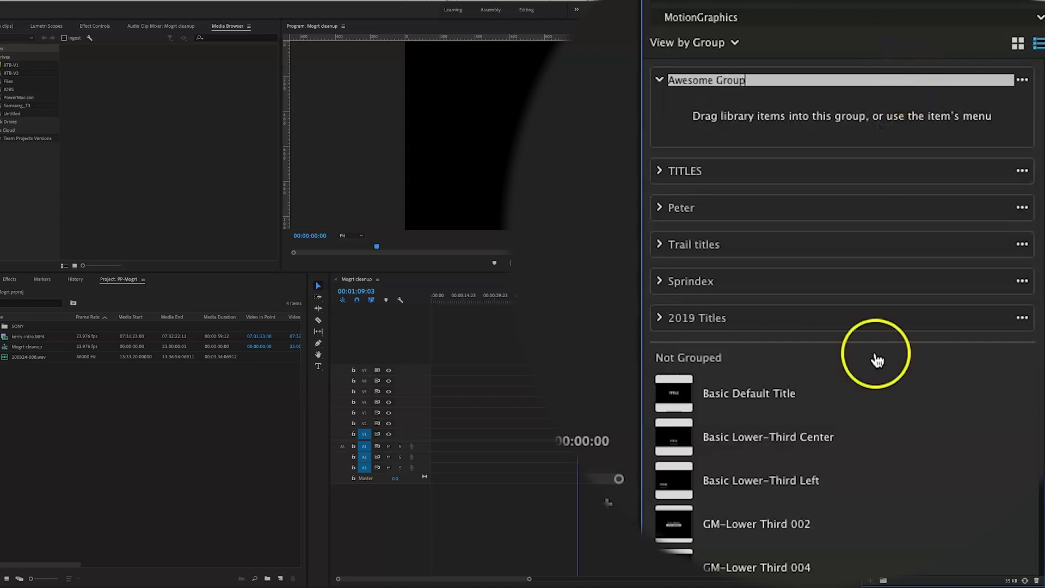
click(829, 439)
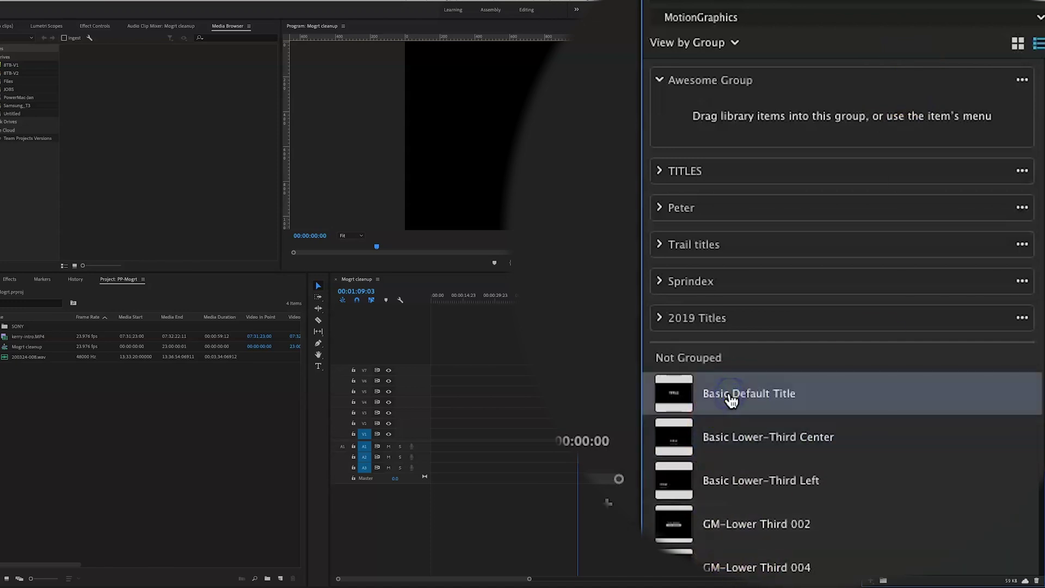
drag(727, 404, 745, 122)
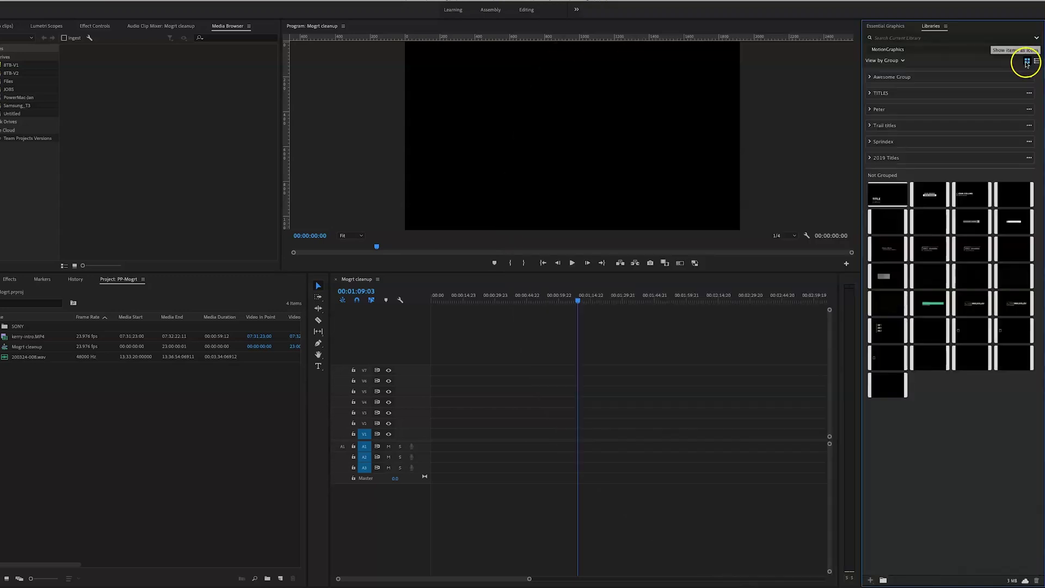
Switch the library to List View and collapse the 2019 Titles and Sprindex groups.
click(1035, 64)
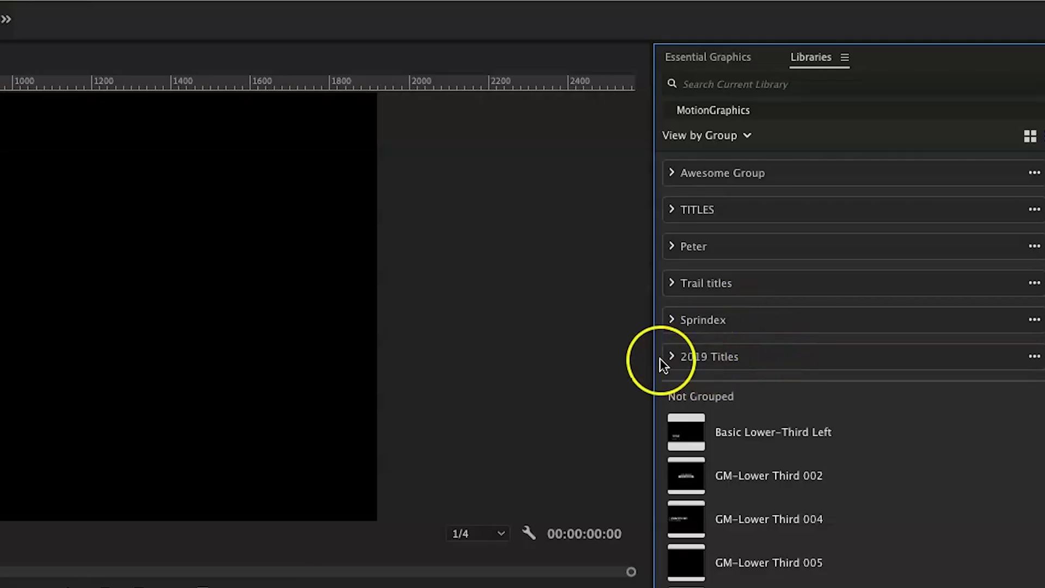
click(673, 357)
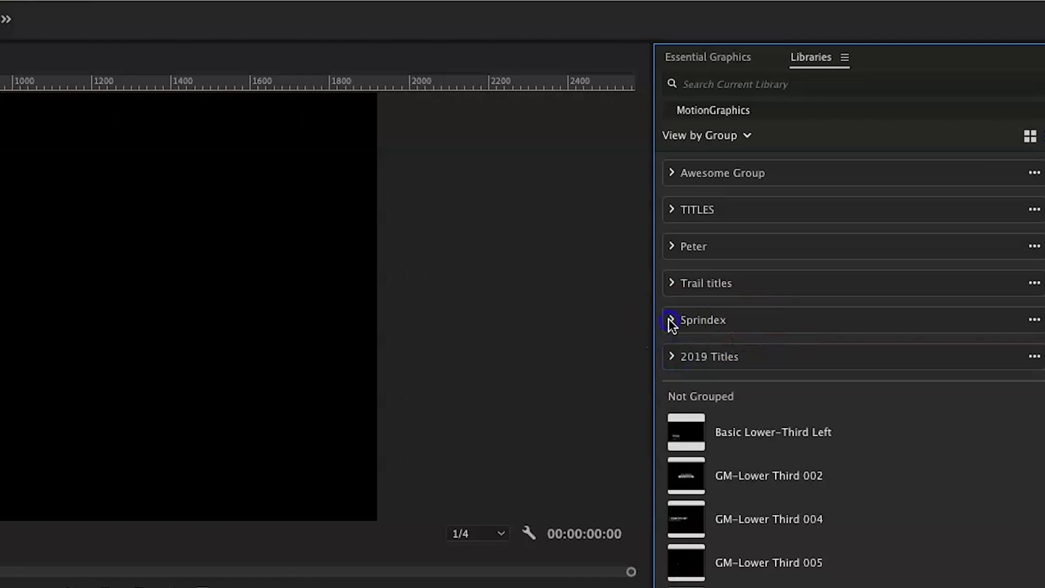
click(671, 321)
click(669, 319)
scroll(850, 368, down, 3)
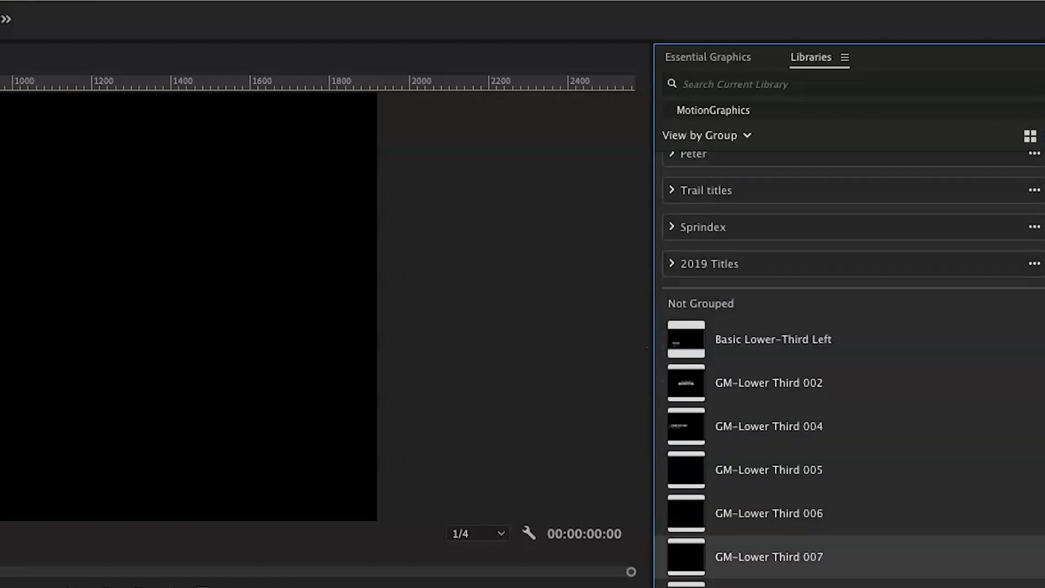